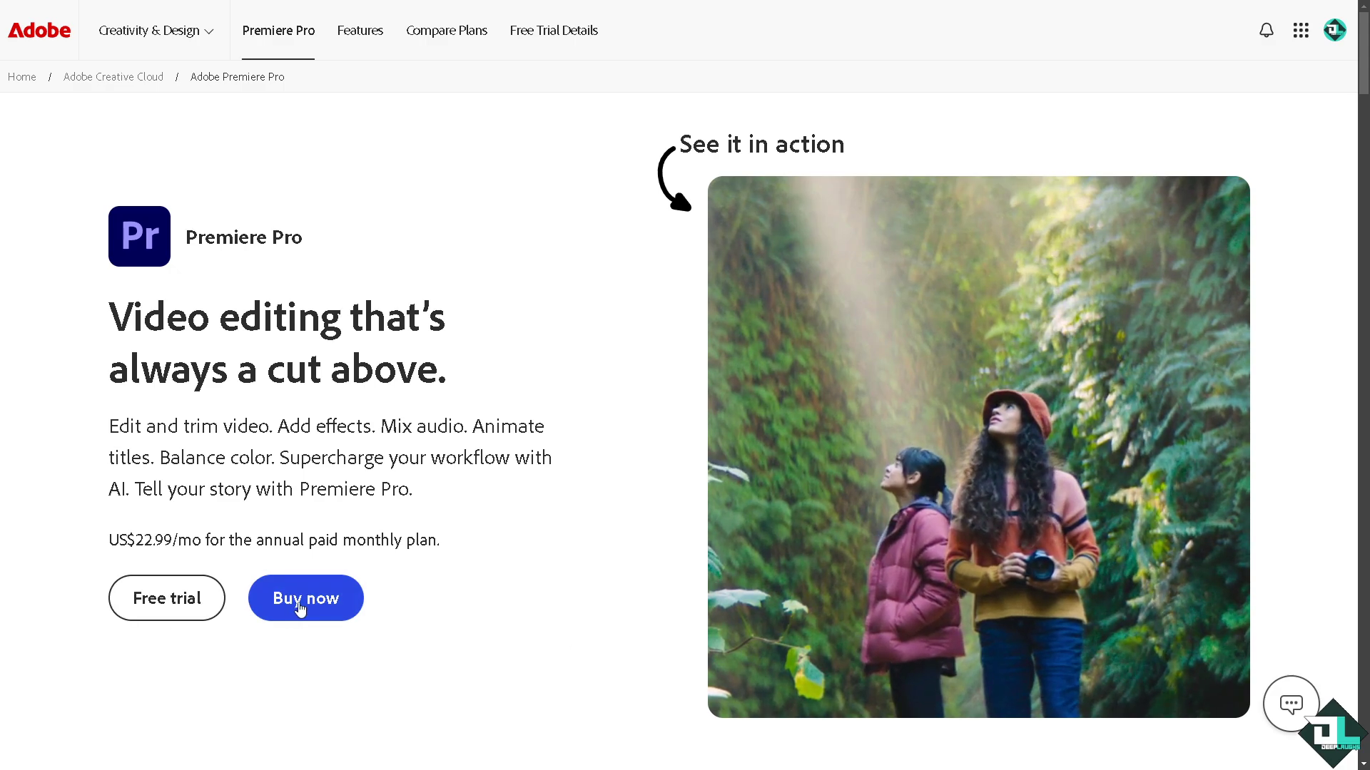
Open Adobe's free-trial offer and browse the Business, Students and teachers, then Individuals plans
{"action": "left_click", "coordinate": [161, 601]}
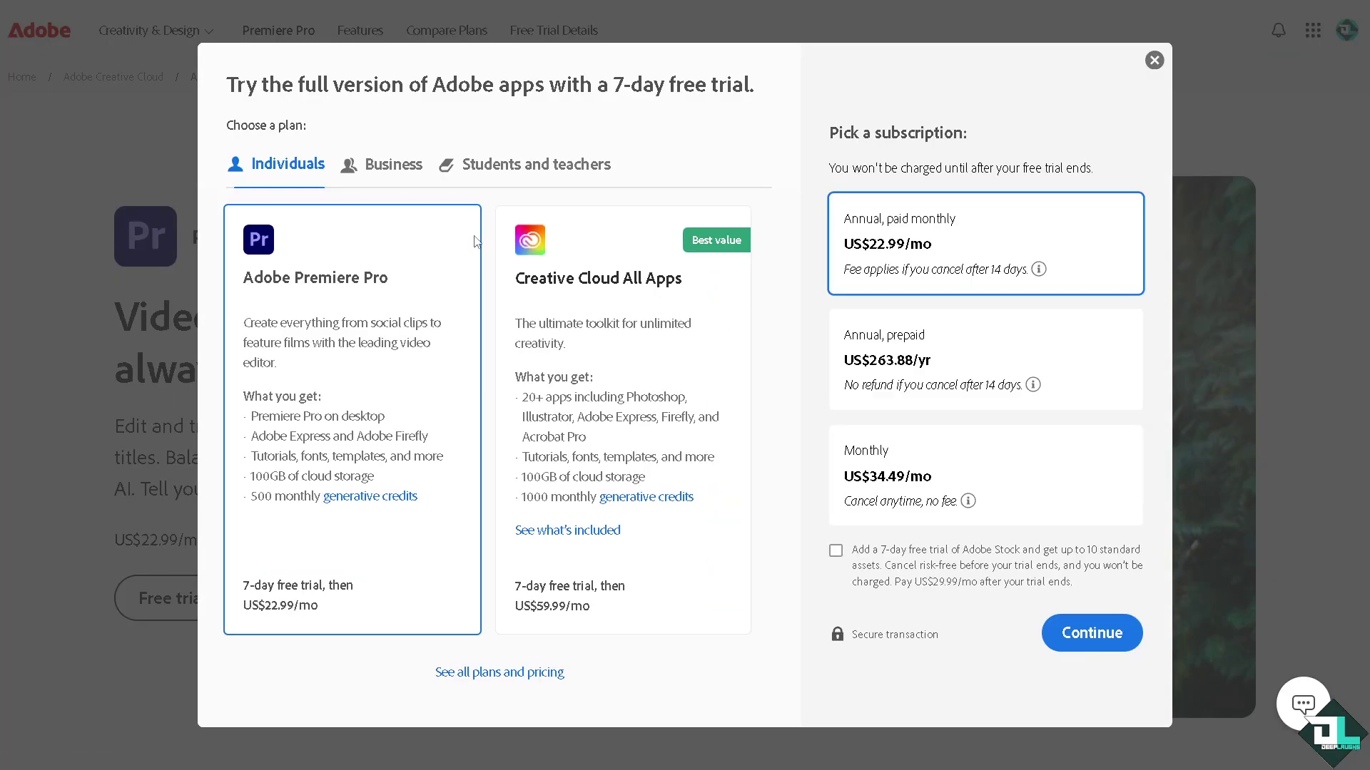
{"action": "left_click", "coordinate": [384, 167]}
{"action": "left_click", "coordinate": [539, 193]}
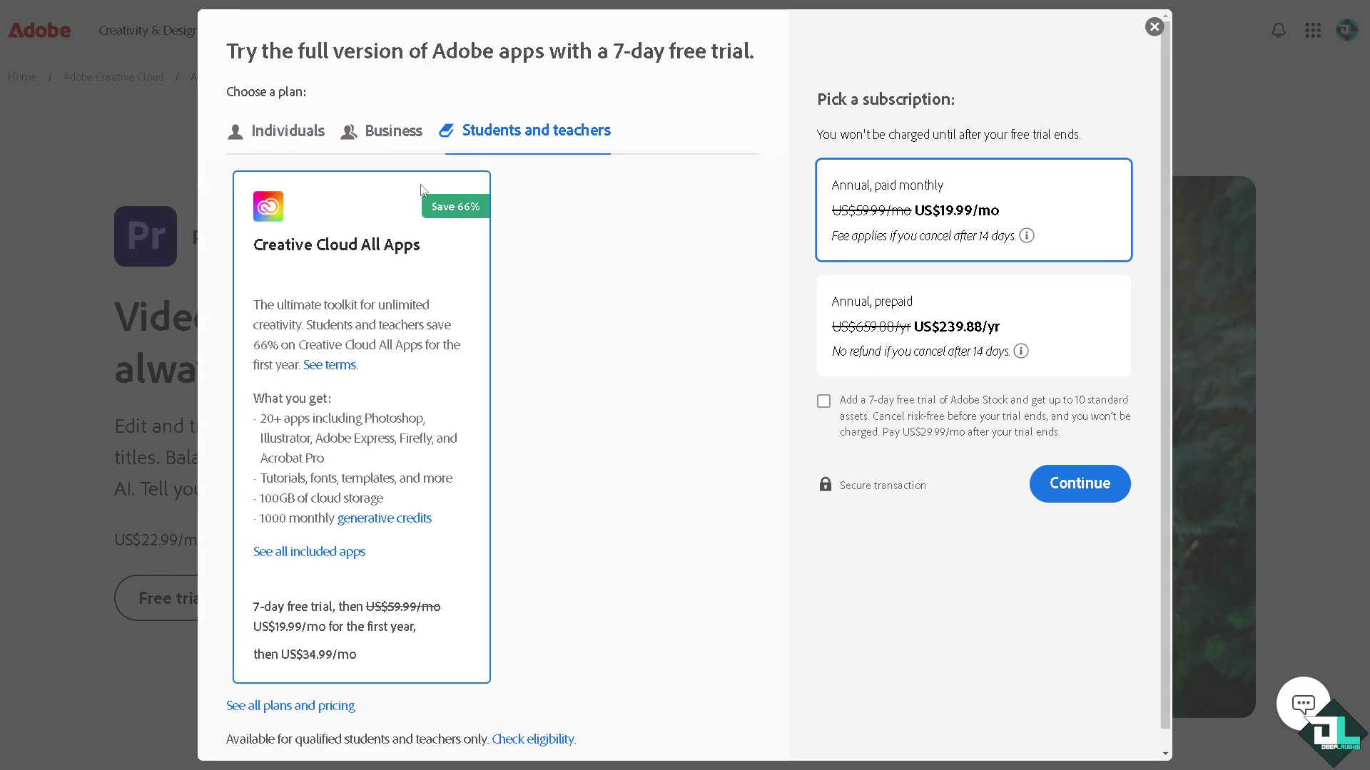
{"action": "left_click", "coordinate": [390, 136]}
{"action": "left_click", "coordinate": [289, 130]}
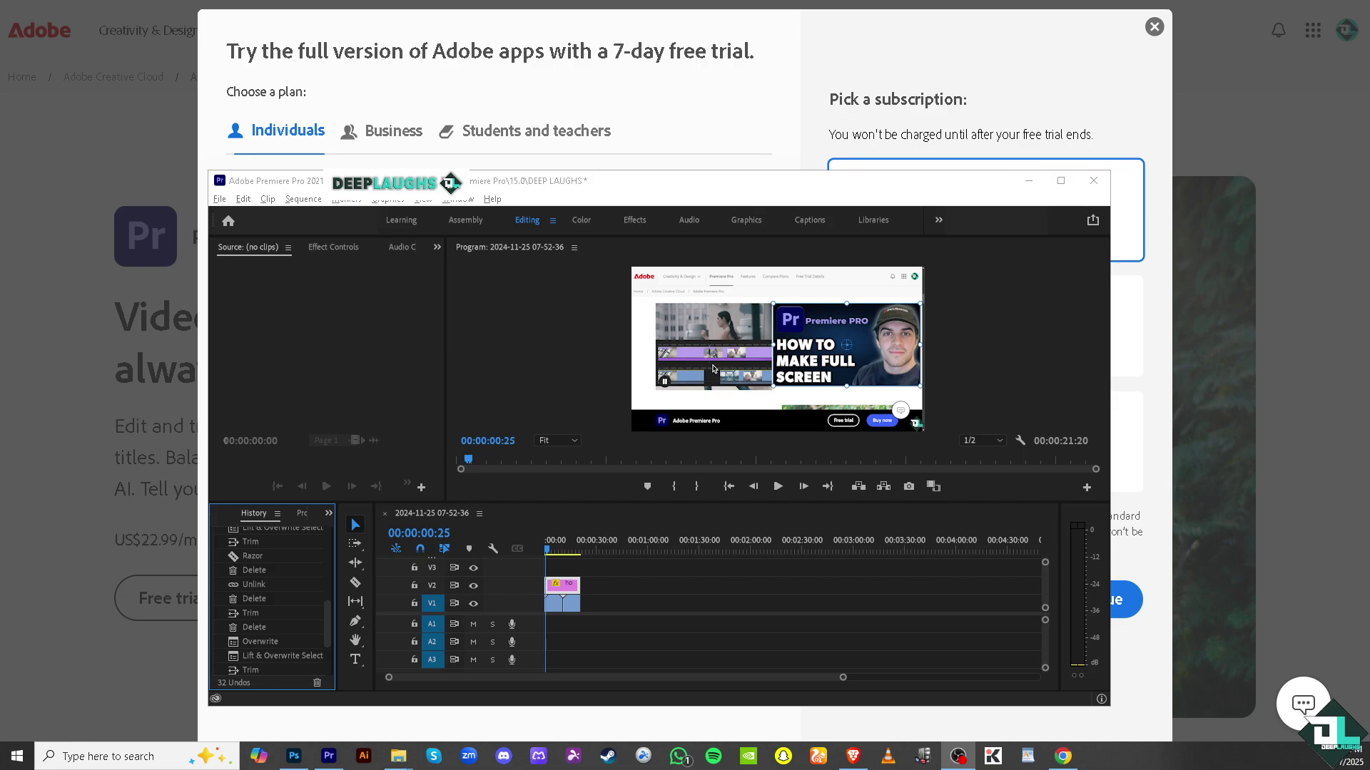
Maximize the Premiere Pro window and play the sequence in the Program monitor
{"action": "left_click", "coordinate": [1060, 181]}
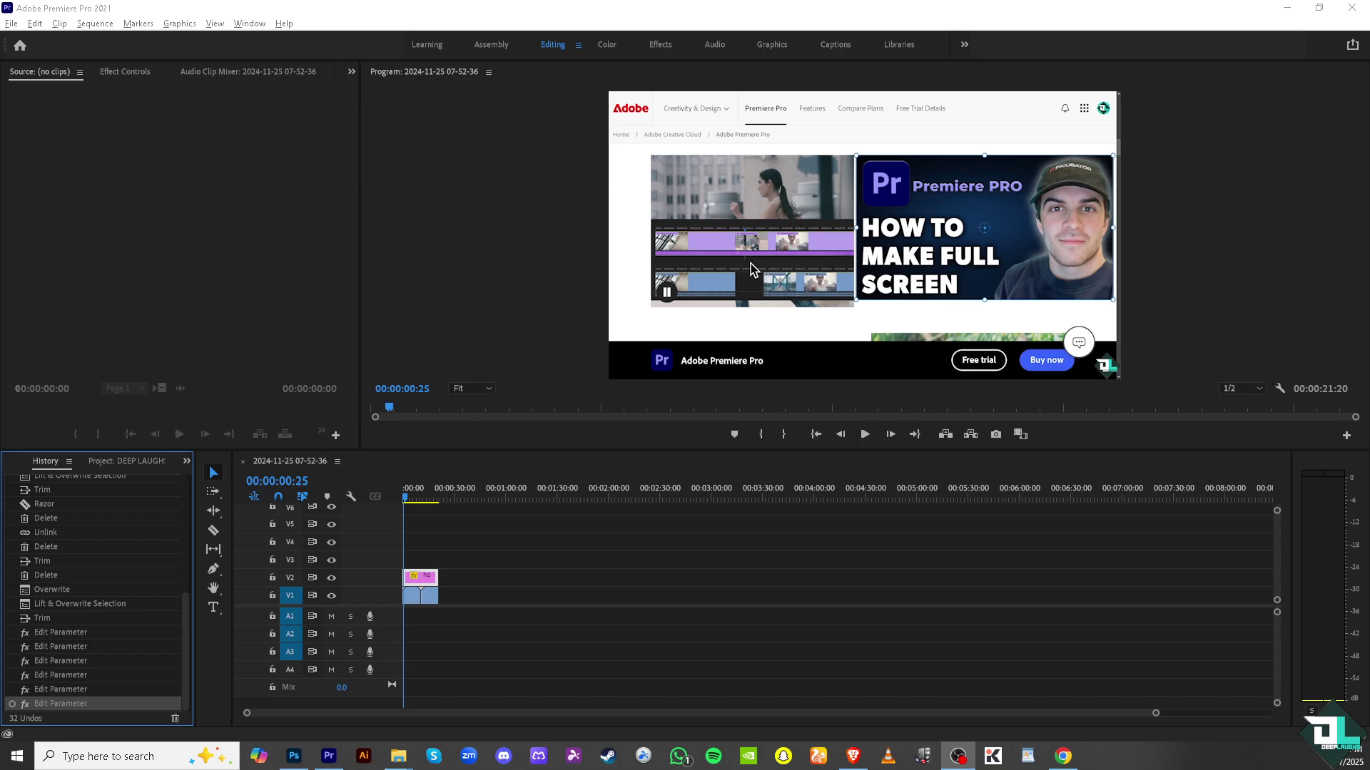
{"action": "left_click", "coordinate": [866, 435]}
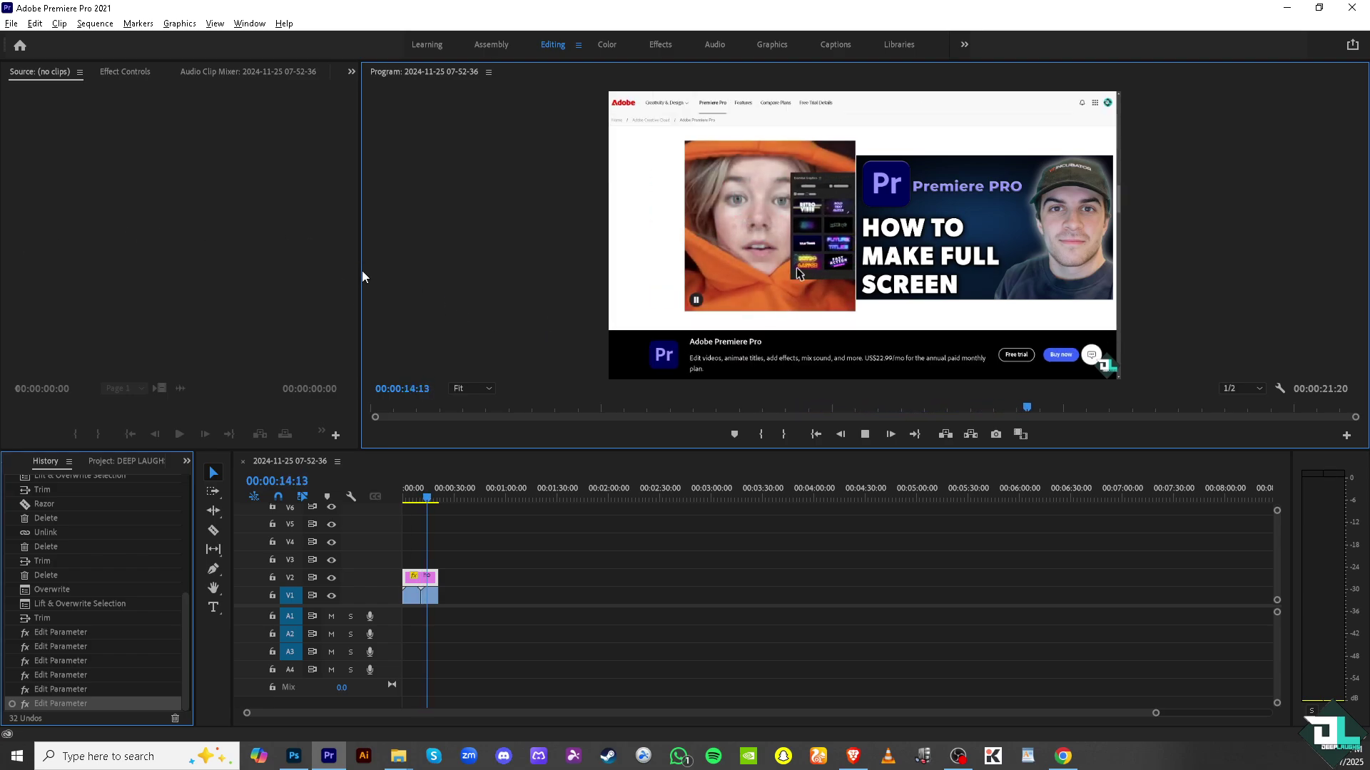
Resize the Source, Program and Timeline panels to enlarge the Program monitor, replaying the sequence
{"action": "left_click_drag", "start_coordinate": [361, 271], "coordinate": [100, 268]}
{"action": "left_click_drag", "start_coordinate": [682, 451], "coordinate": [673, 539]}
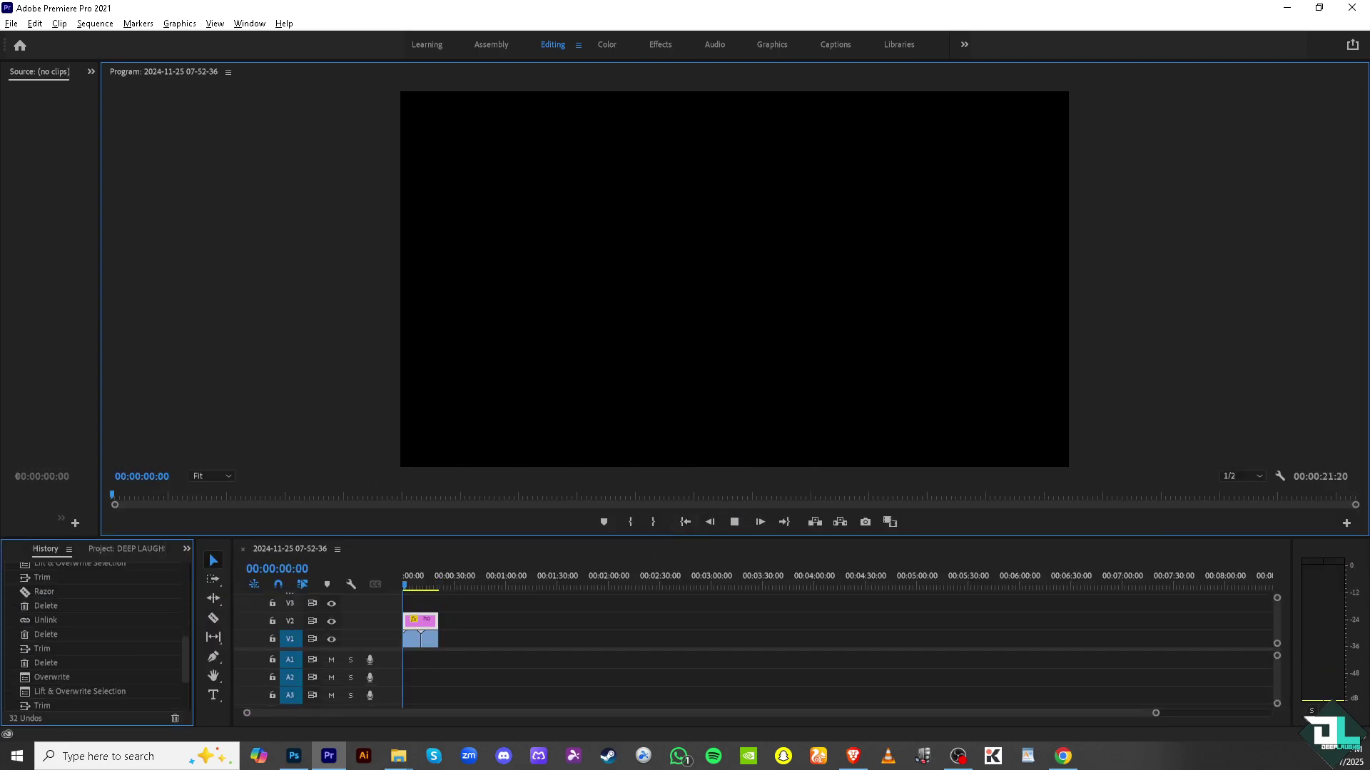
{"action": "left_click", "coordinate": [735, 522]}
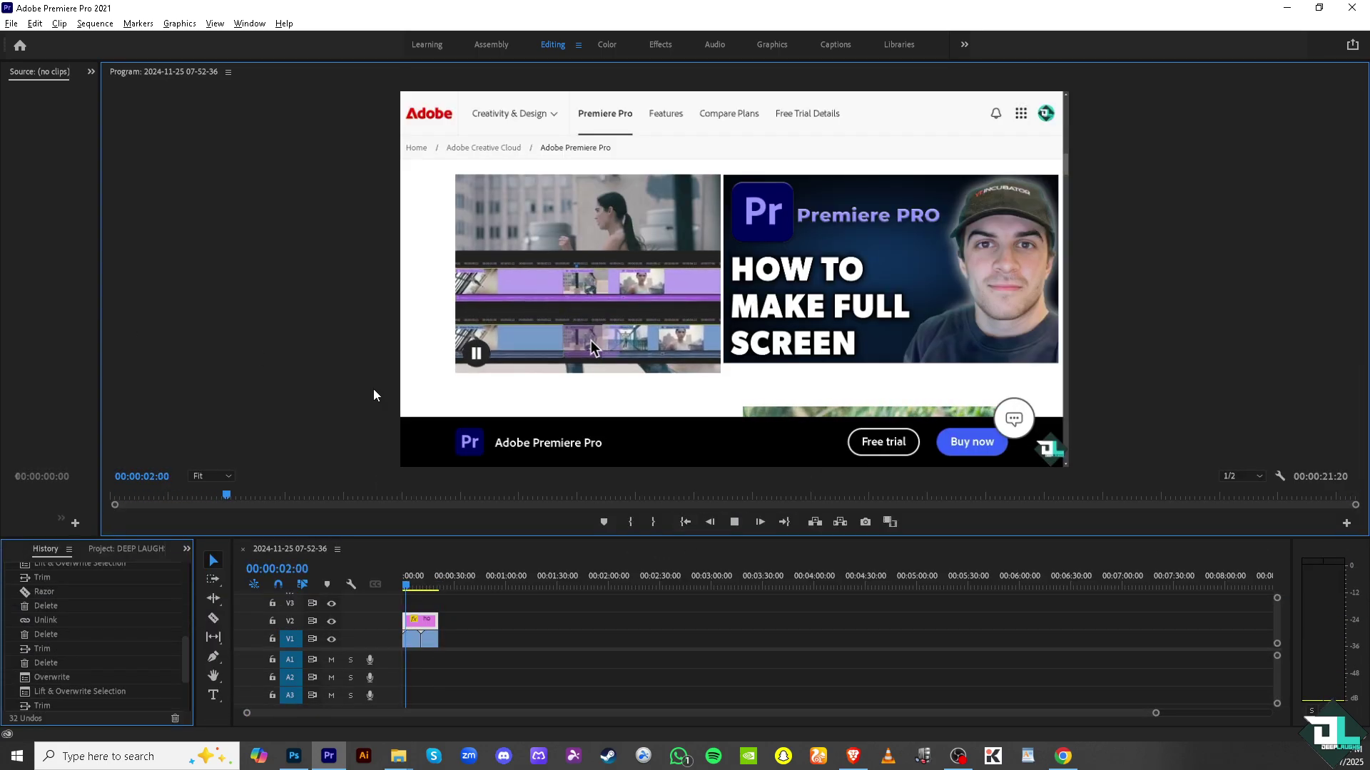
{"action": "left_click_drag", "start_coordinate": [745, 598], "coordinate": [746, 686]}
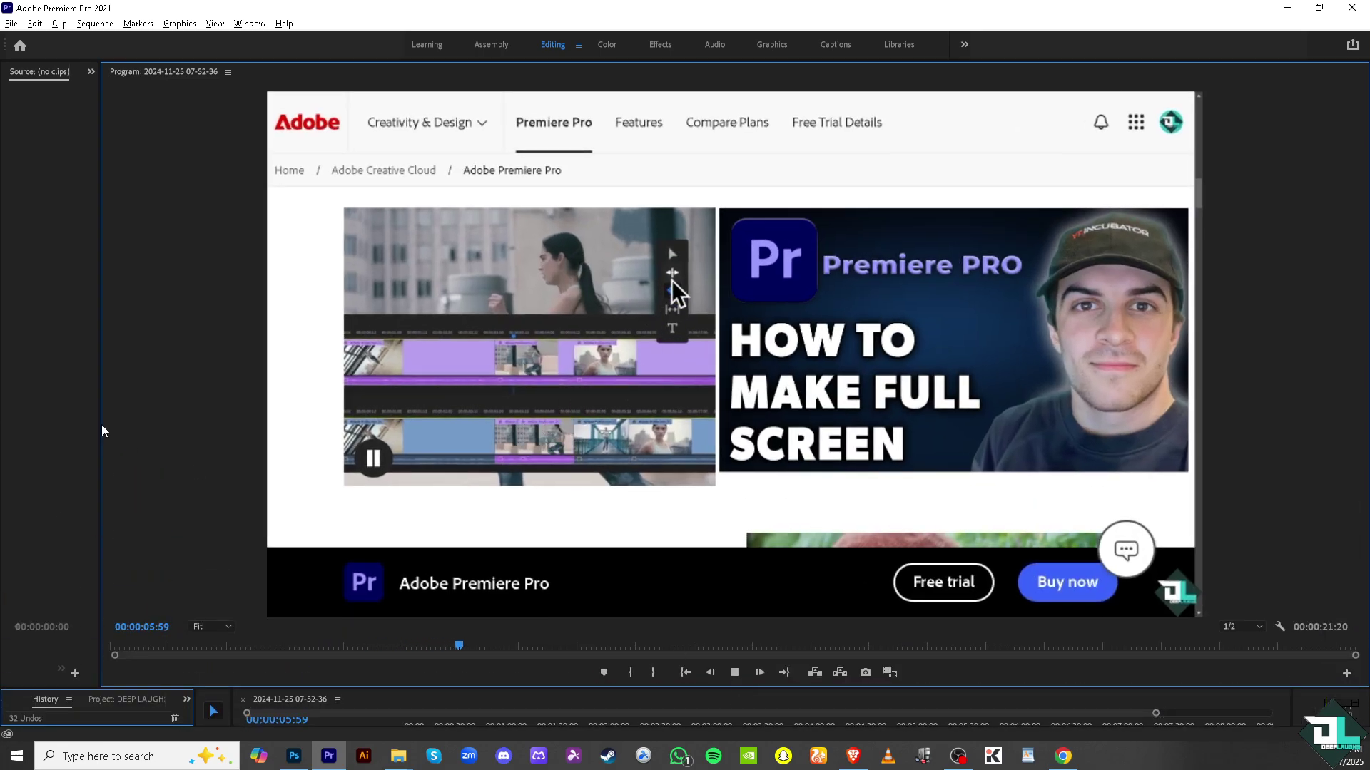
{"action": "left_click_drag", "start_coordinate": [102, 425], "coordinate": [251, 400]}
{"action": "left_click_drag", "start_coordinate": [756, 688], "coordinate": [763, 499]}
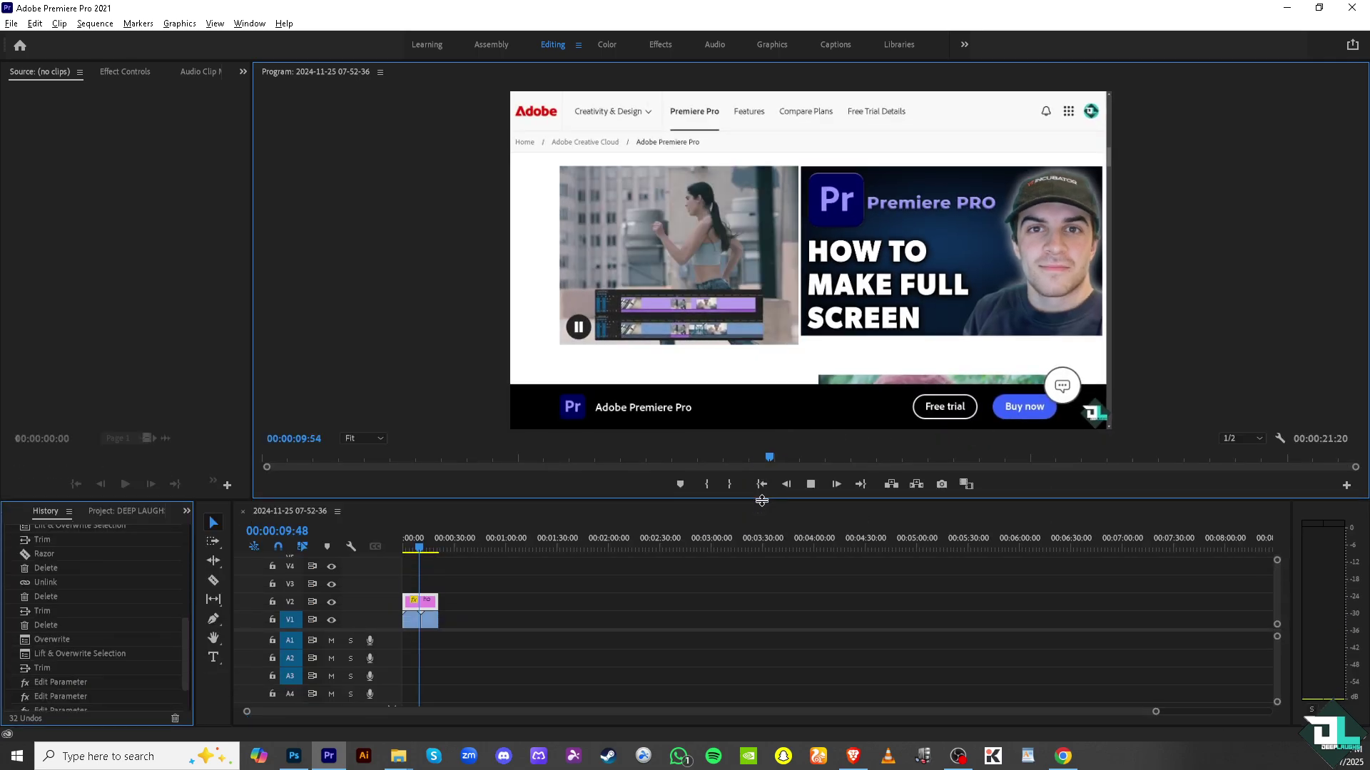
{"action": "left_click", "coordinate": [39, 25]}
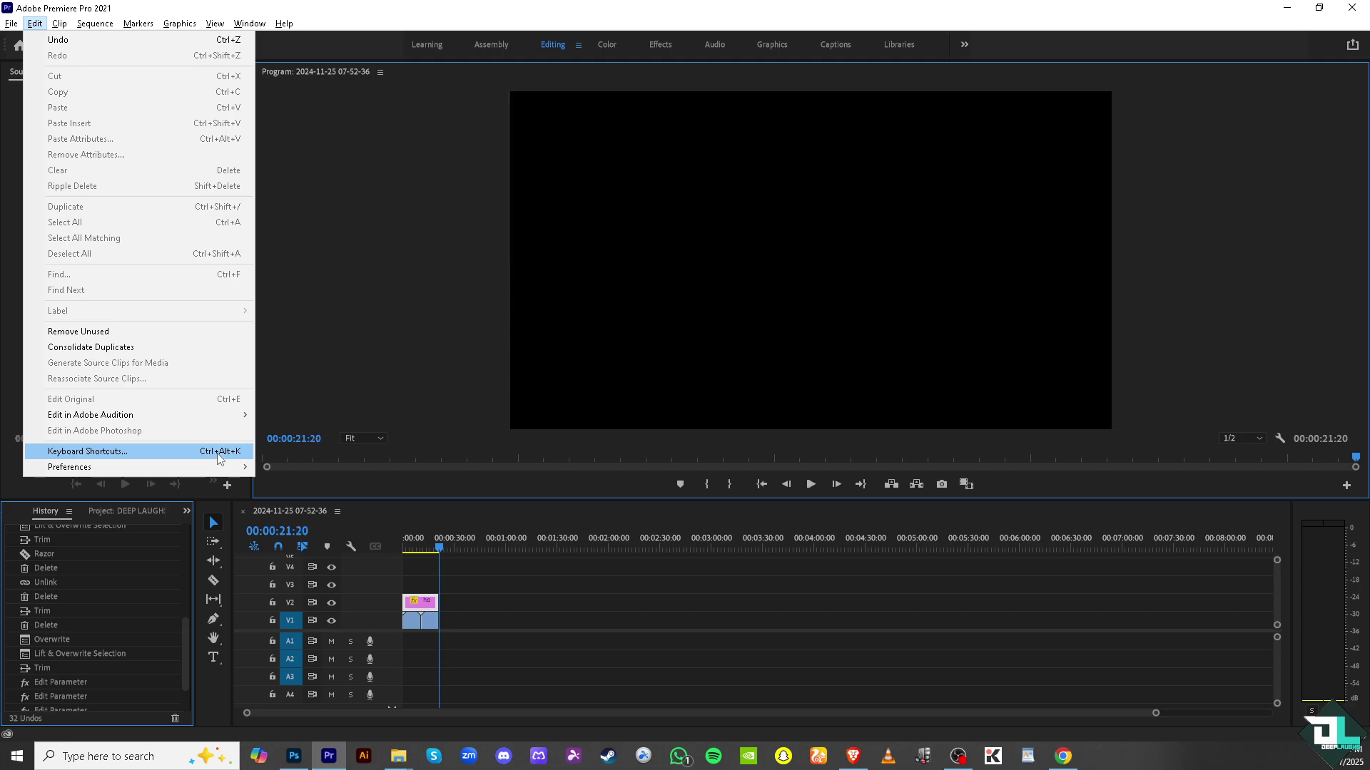
{"action": "left_click", "coordinate": [216, 453]}
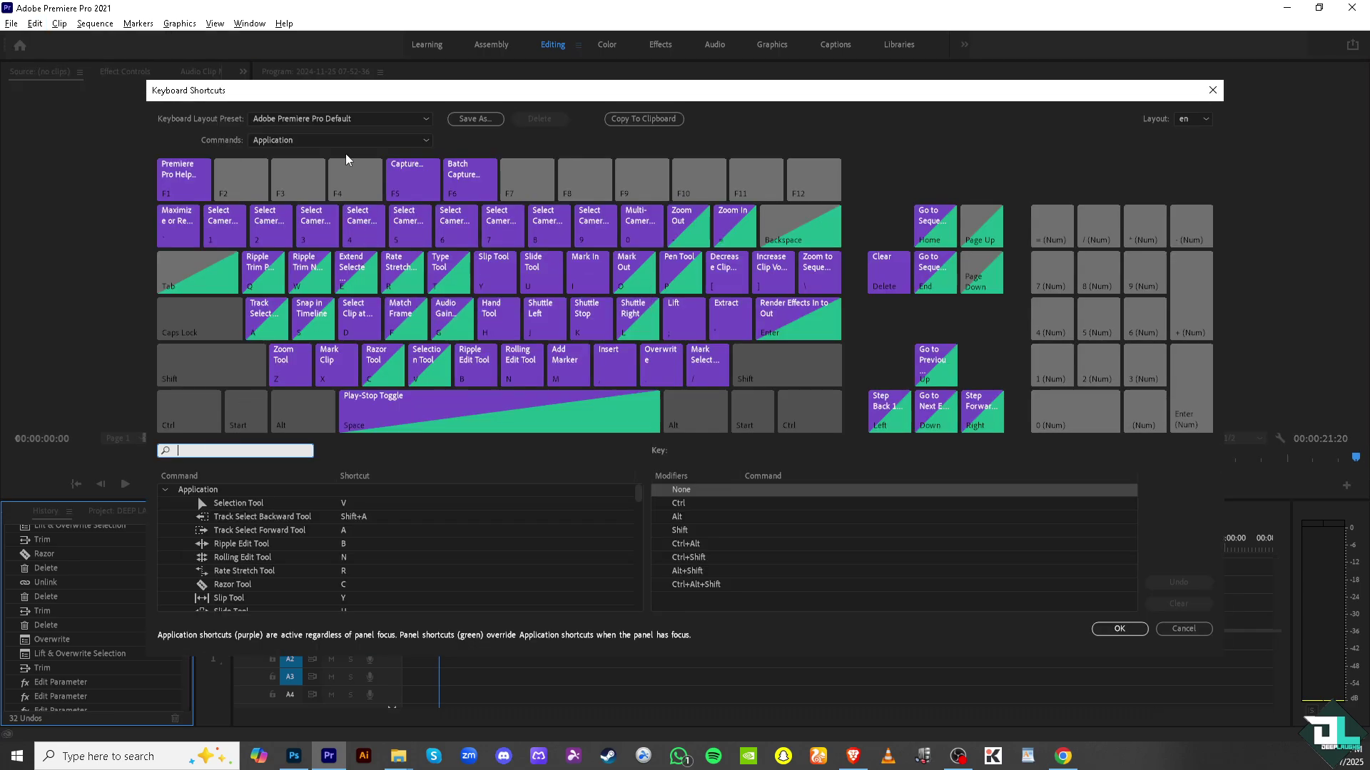
{"action": "left_click_drag", "start_coordinate": [355, 94], "coordinate": [365, 86]}
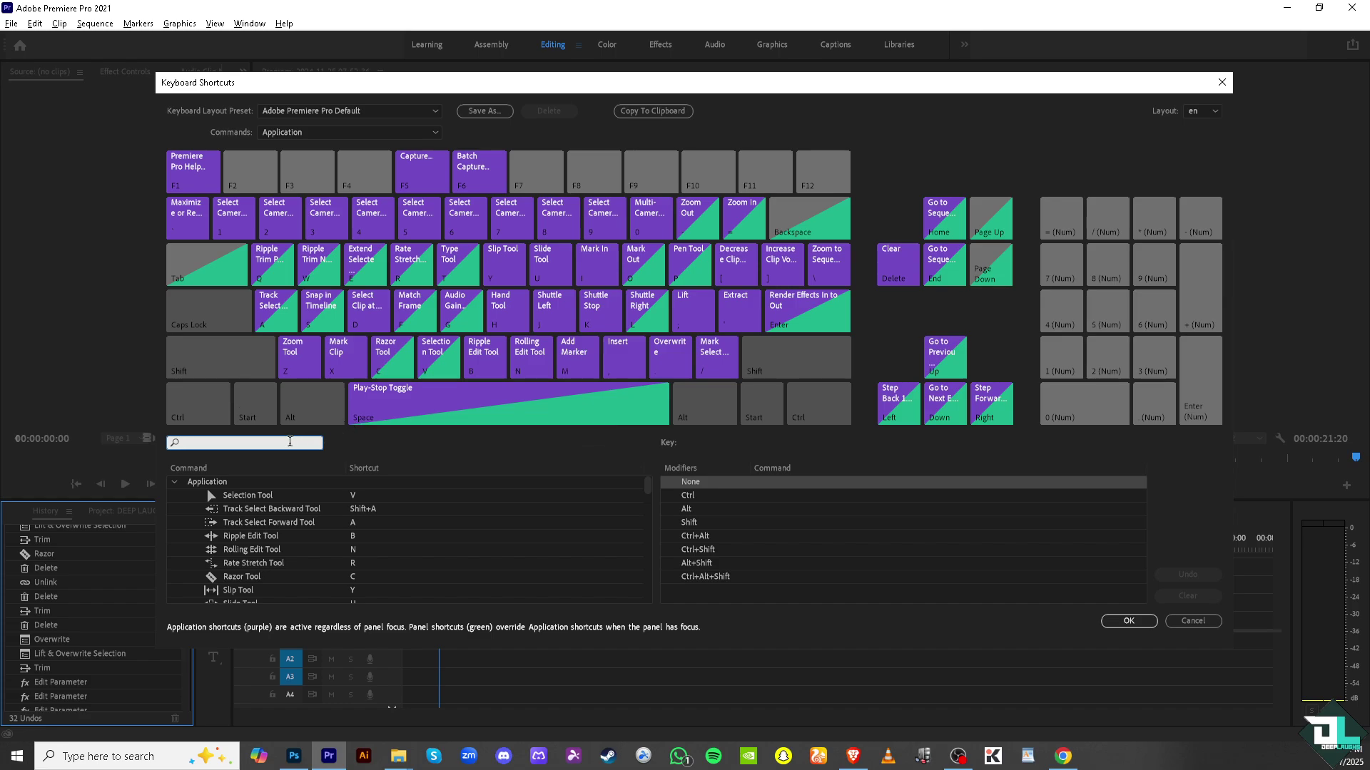
{"action": "type", "text": "enable"}
{"action": "key", "text": "Escape"}
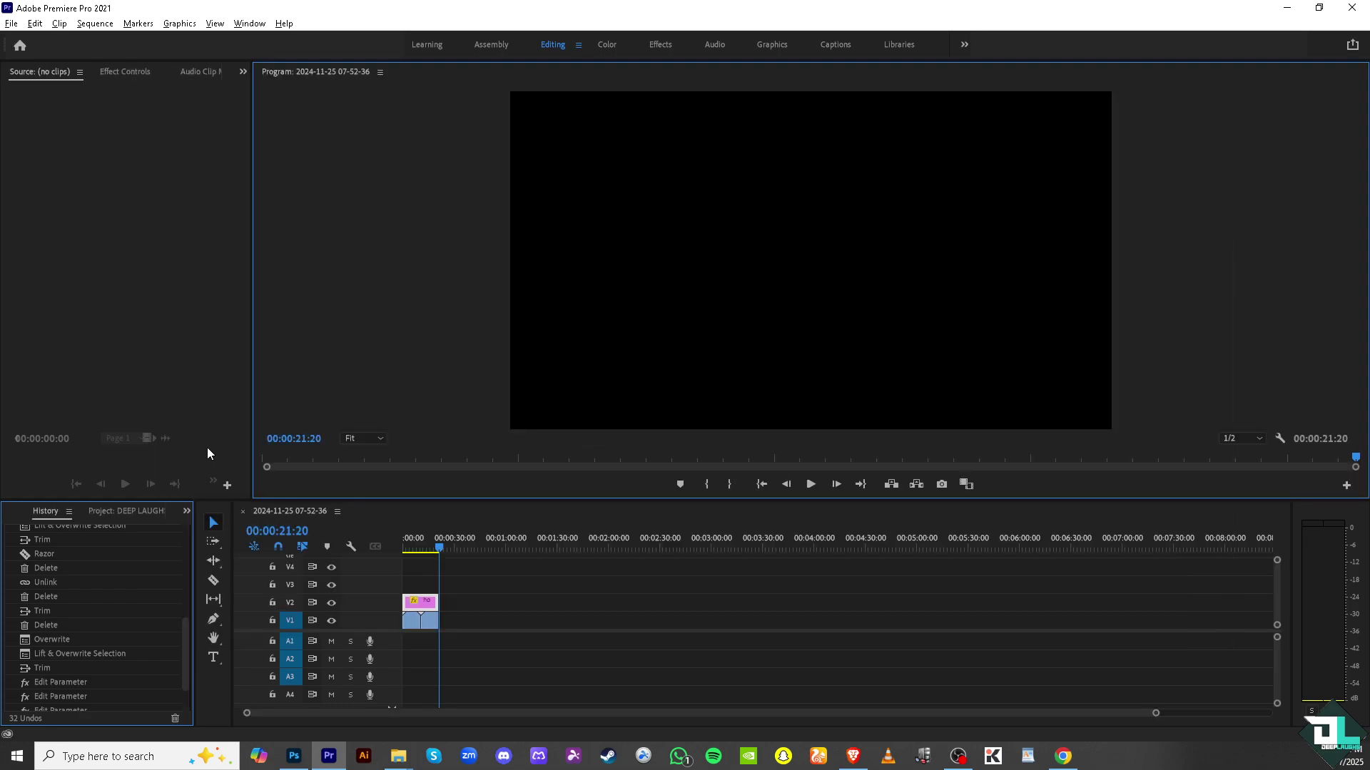
{"action": "left_click", "coordinate": [10, 26]}
{"action": "mouse_move", "coordinate": [35, 25]}
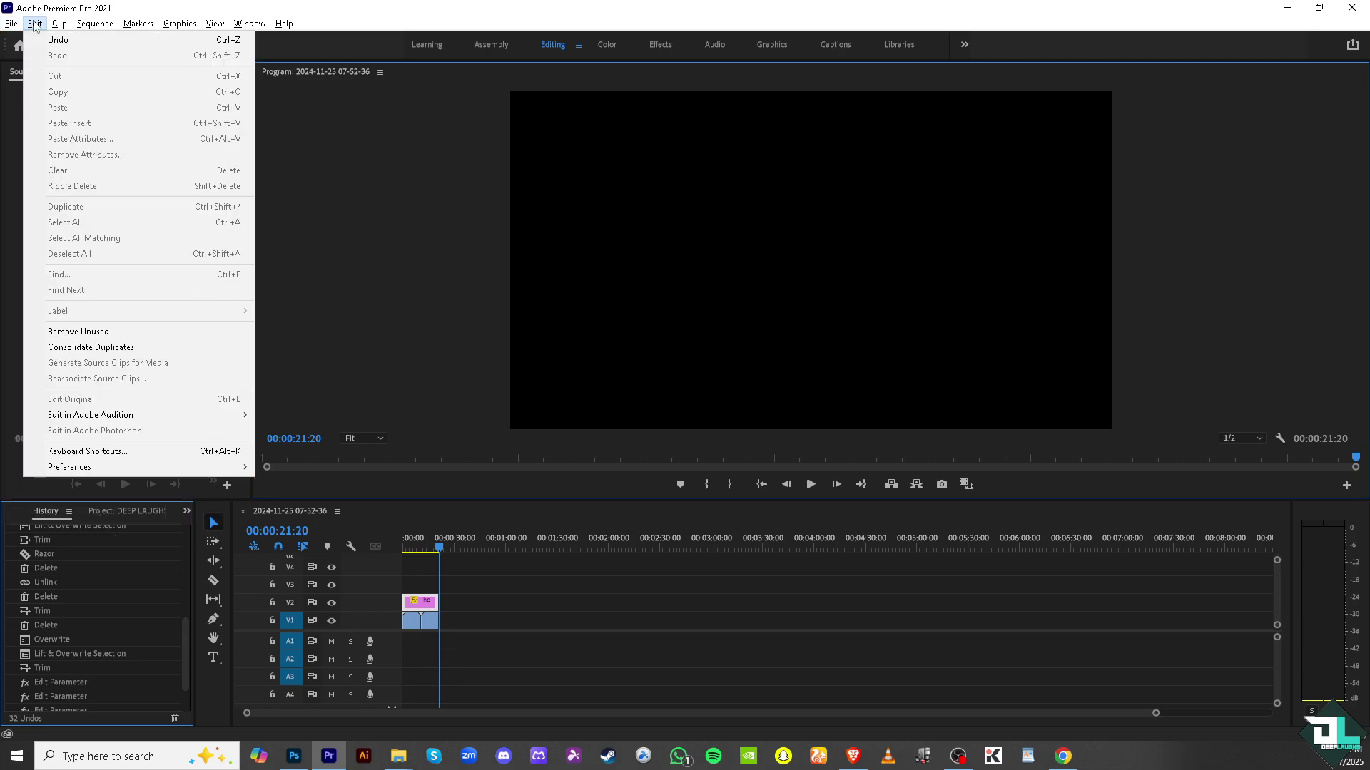
Reopen Keyboard Shortcuts filtered by 'FULL' and move the dialog higher on screen
{"action": "left_click", "coordinate": [121, 451]}
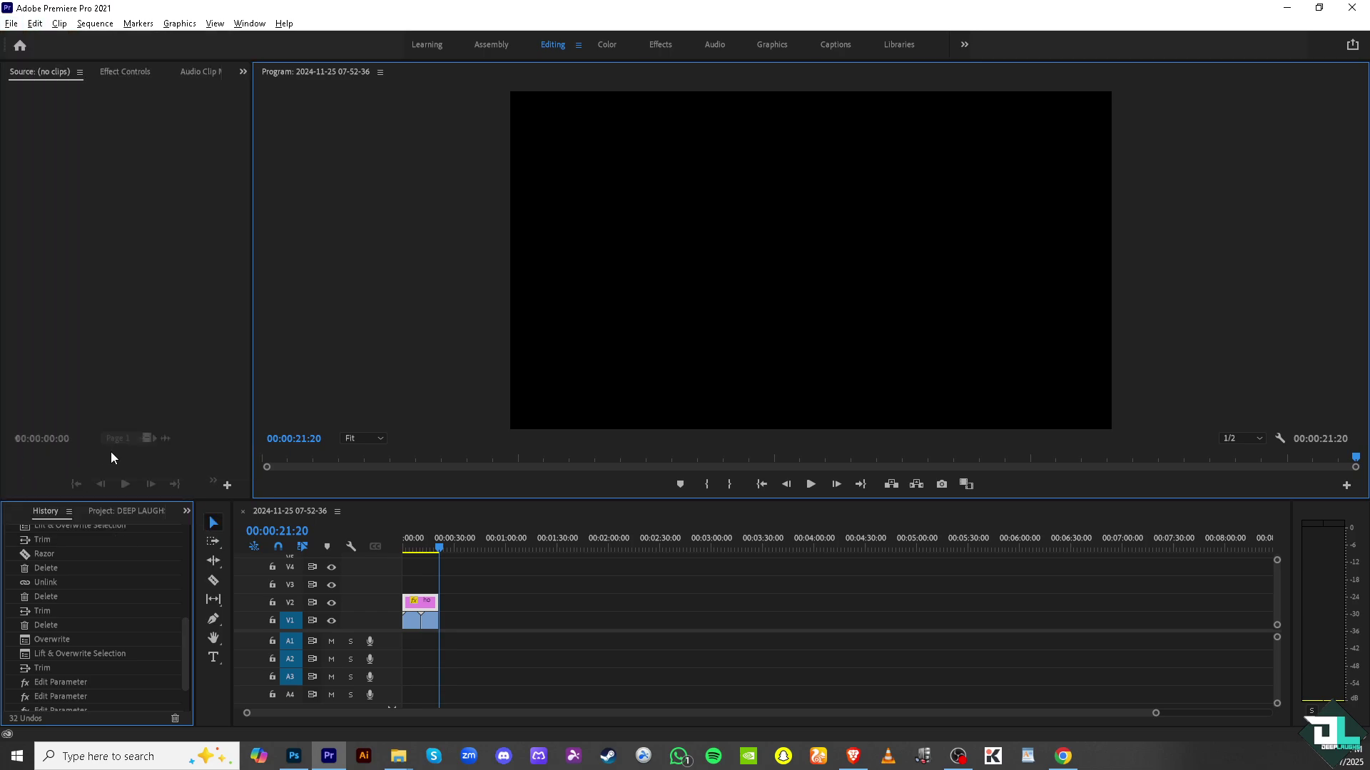
{"action": "type", "text": "FULL"}
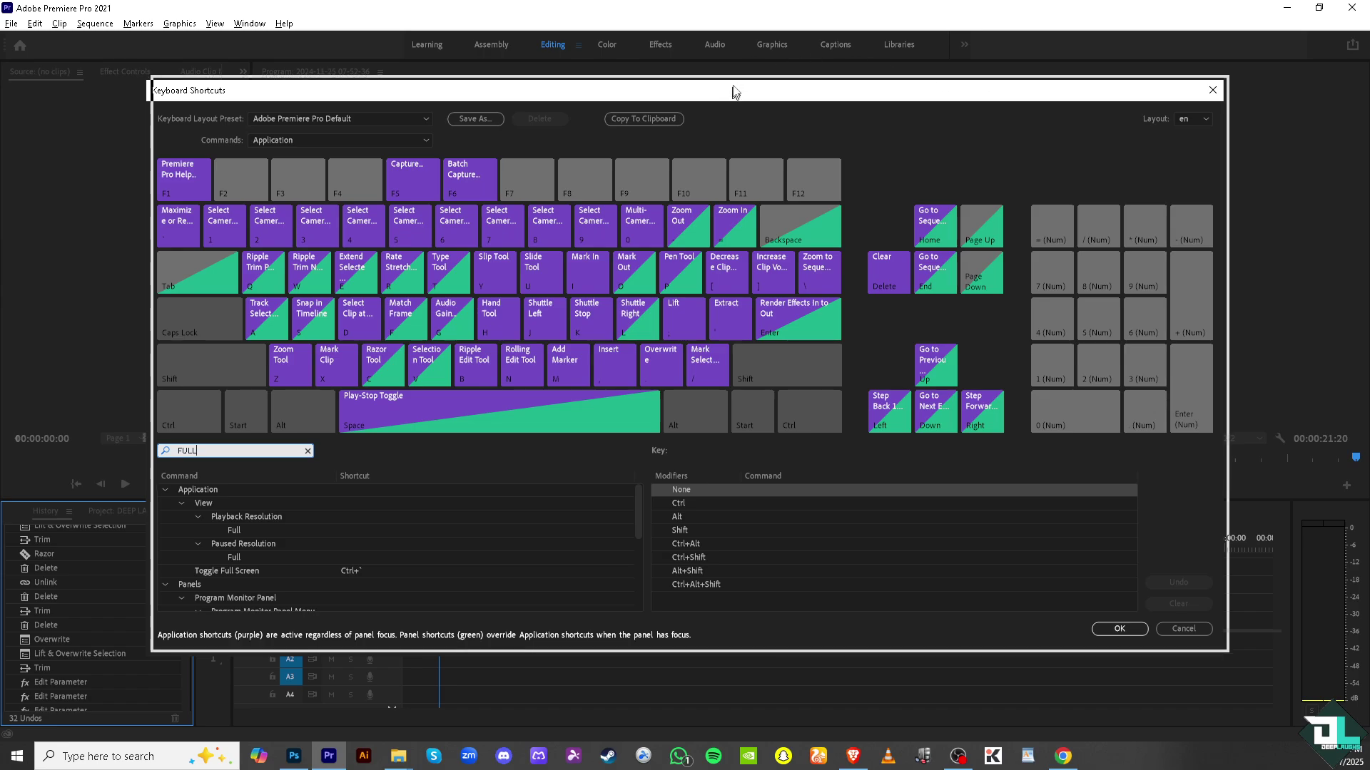
{"action": "left_click_drag", "start_coordinate": [733, 87], "coordinate": [740, 35]}
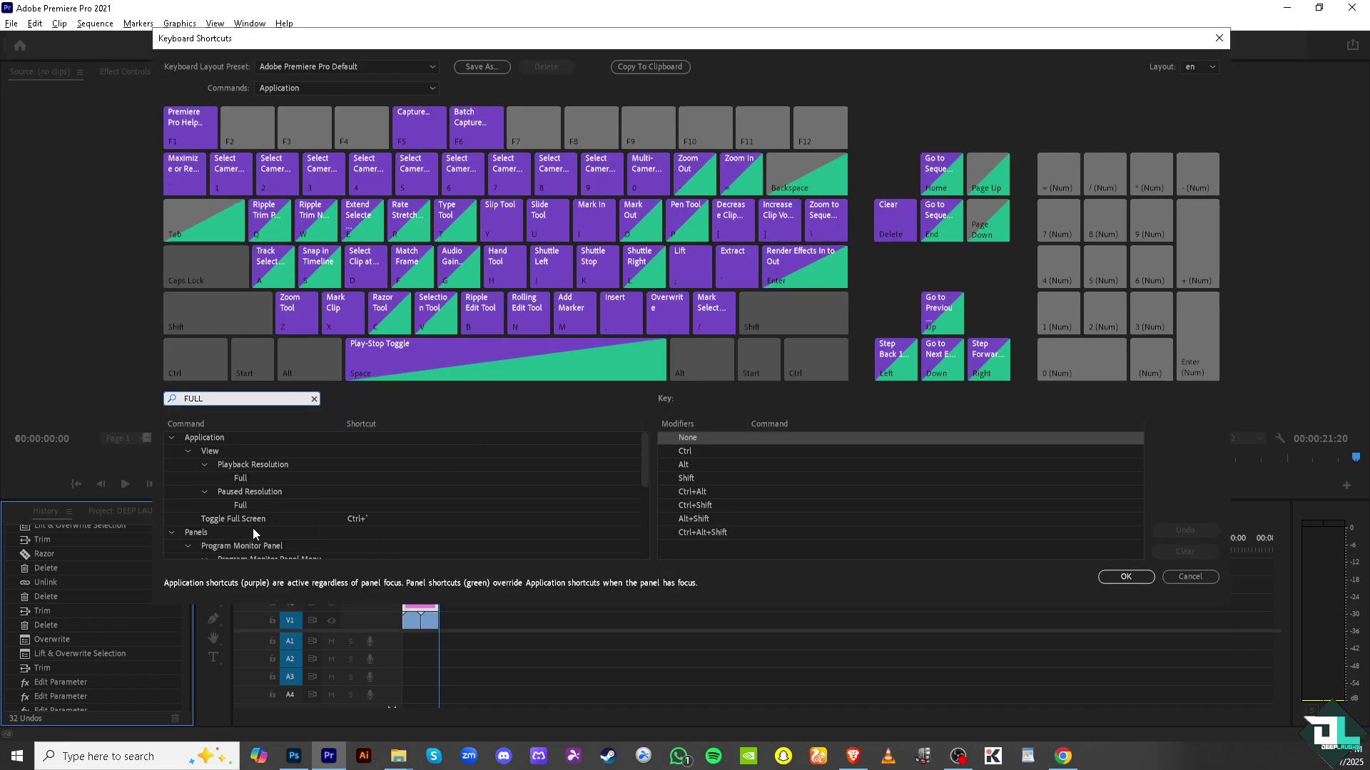
Replace Toggle Full Screen's Ctrl+` shortcut with F11
{"action": "left_click", "coordinate": [362, 520]}
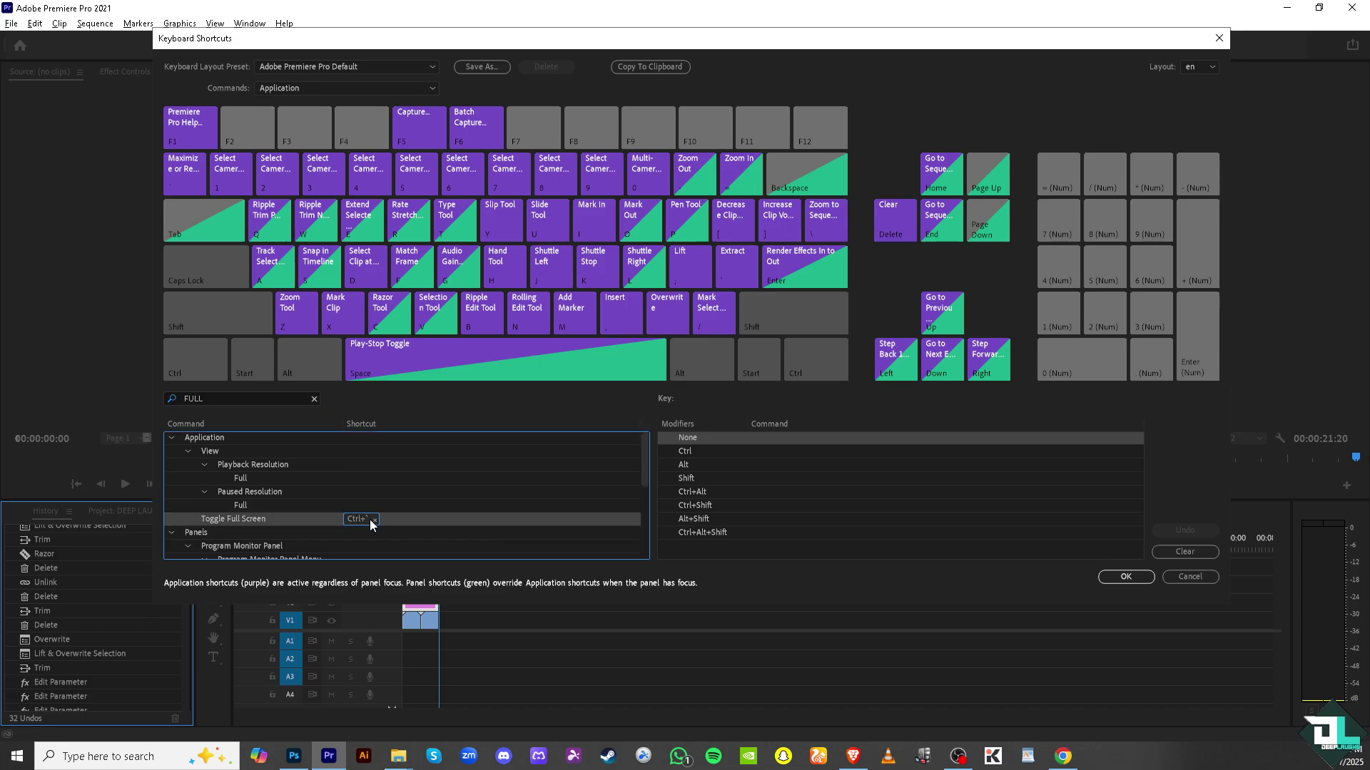
{"action": "key", "text": "ctrl+grave"}
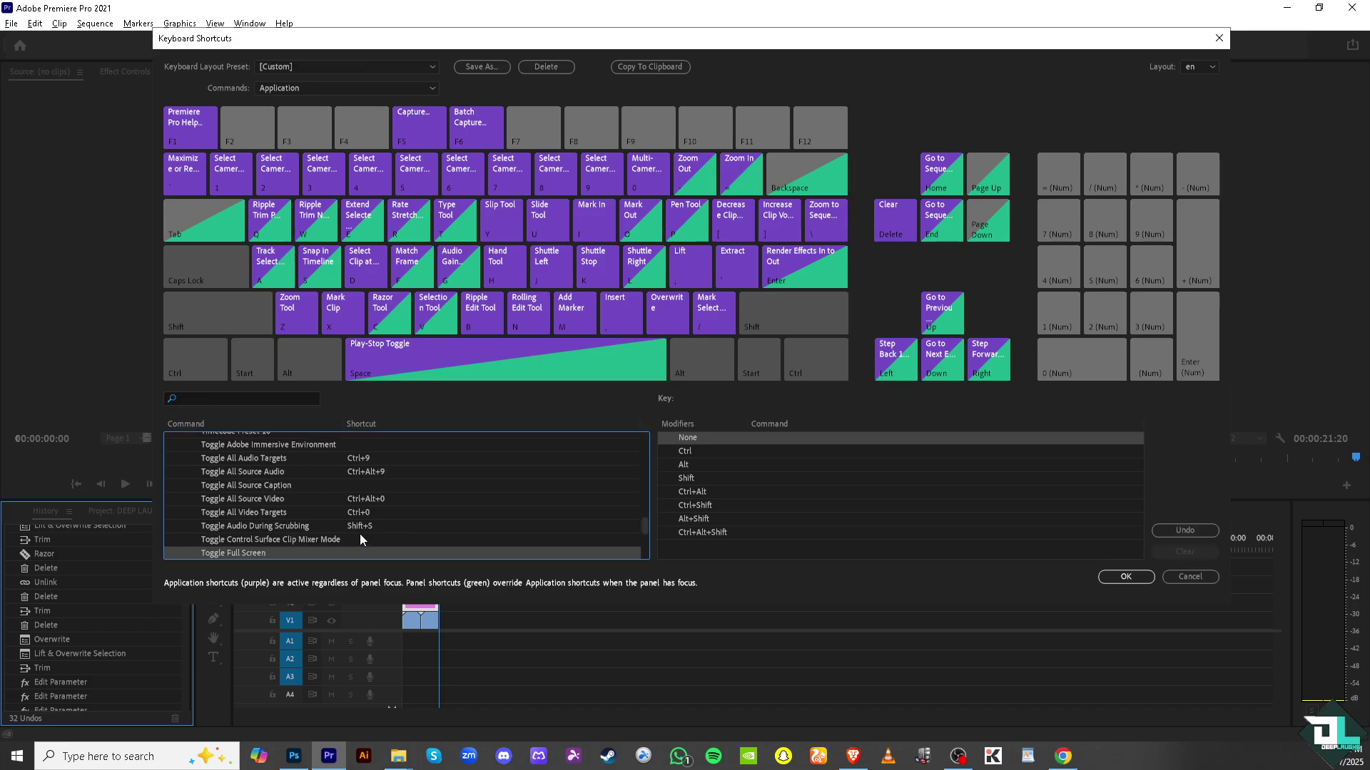
{"action": "scroll", "coordinate": [321, 549], "scroll_direction": "down", "scroll_amount": 2}
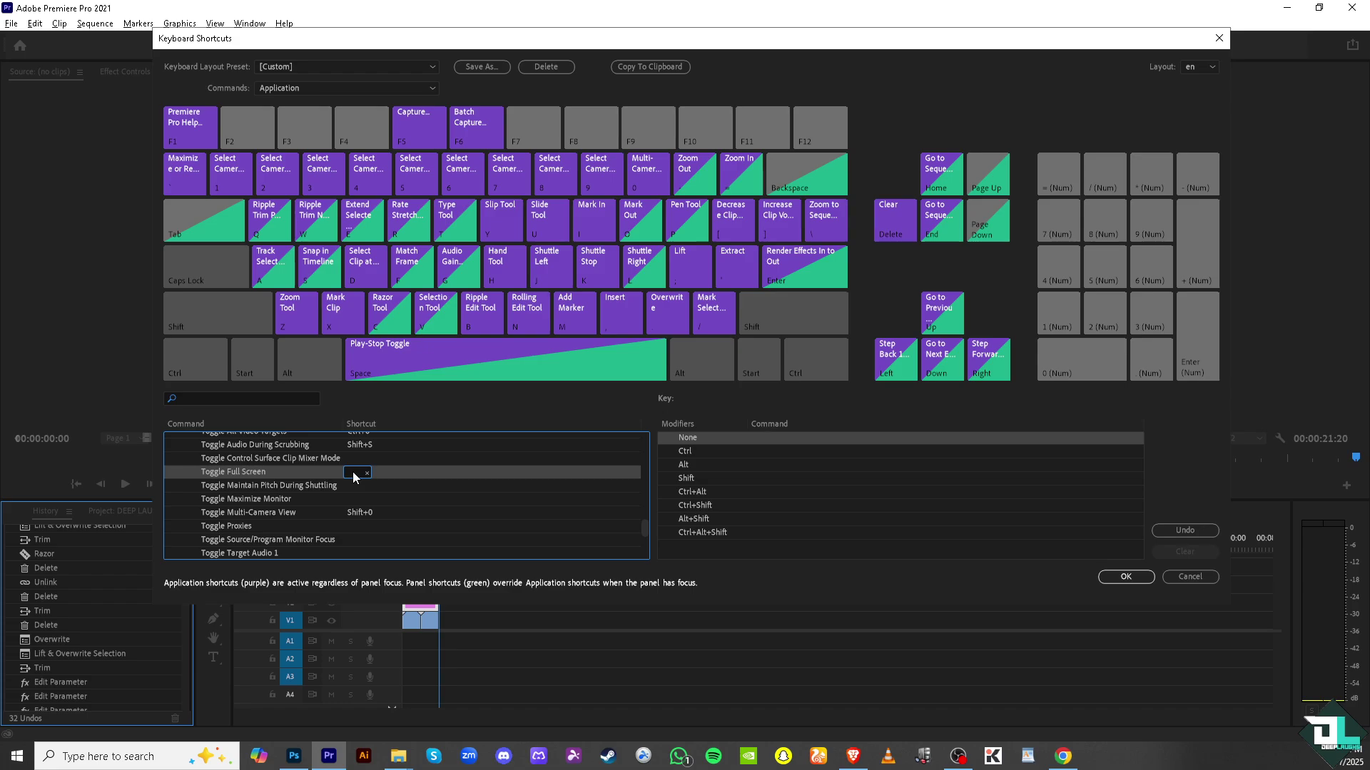
{"action": "key", "text": "F11"}
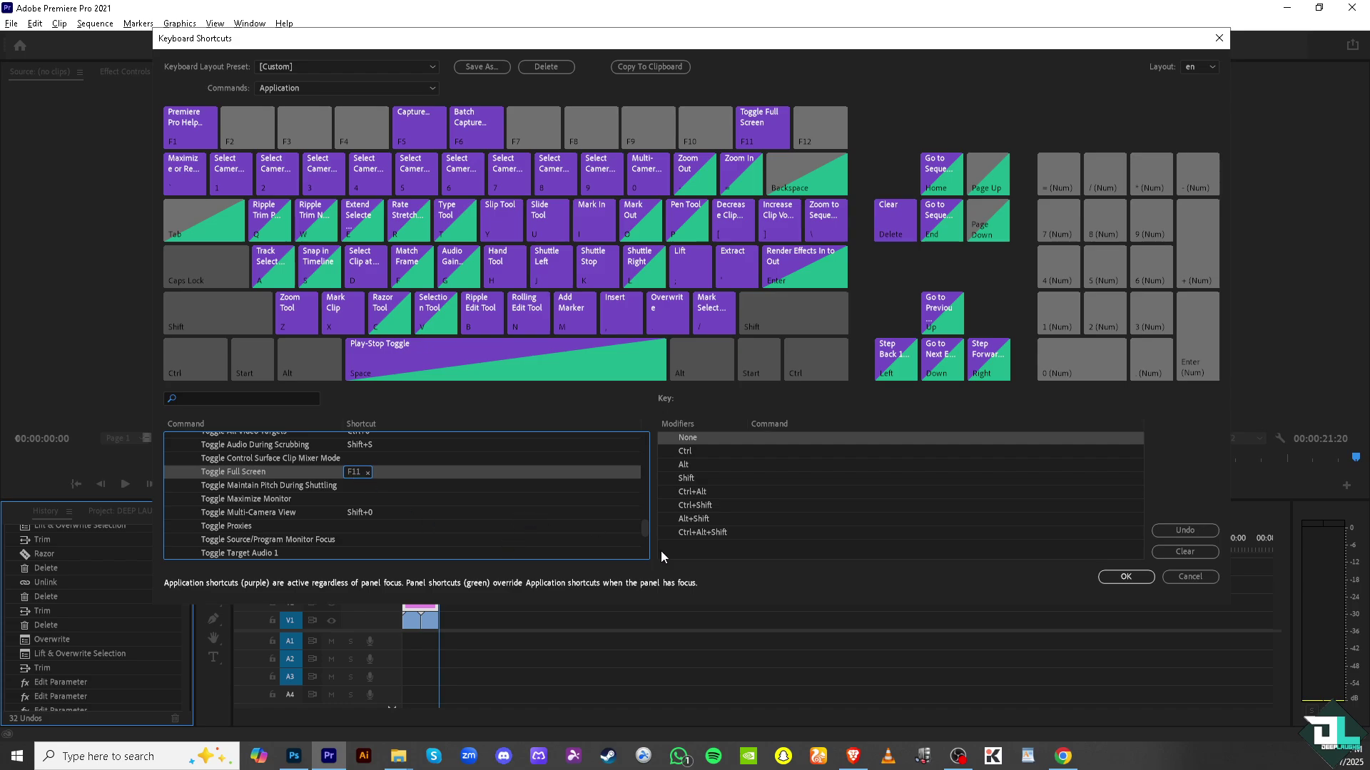
Confirm the shortcut change, play the sequence, and view it full screen before exiting
{"action": "left_click", "coordinate": [1131, 579]}
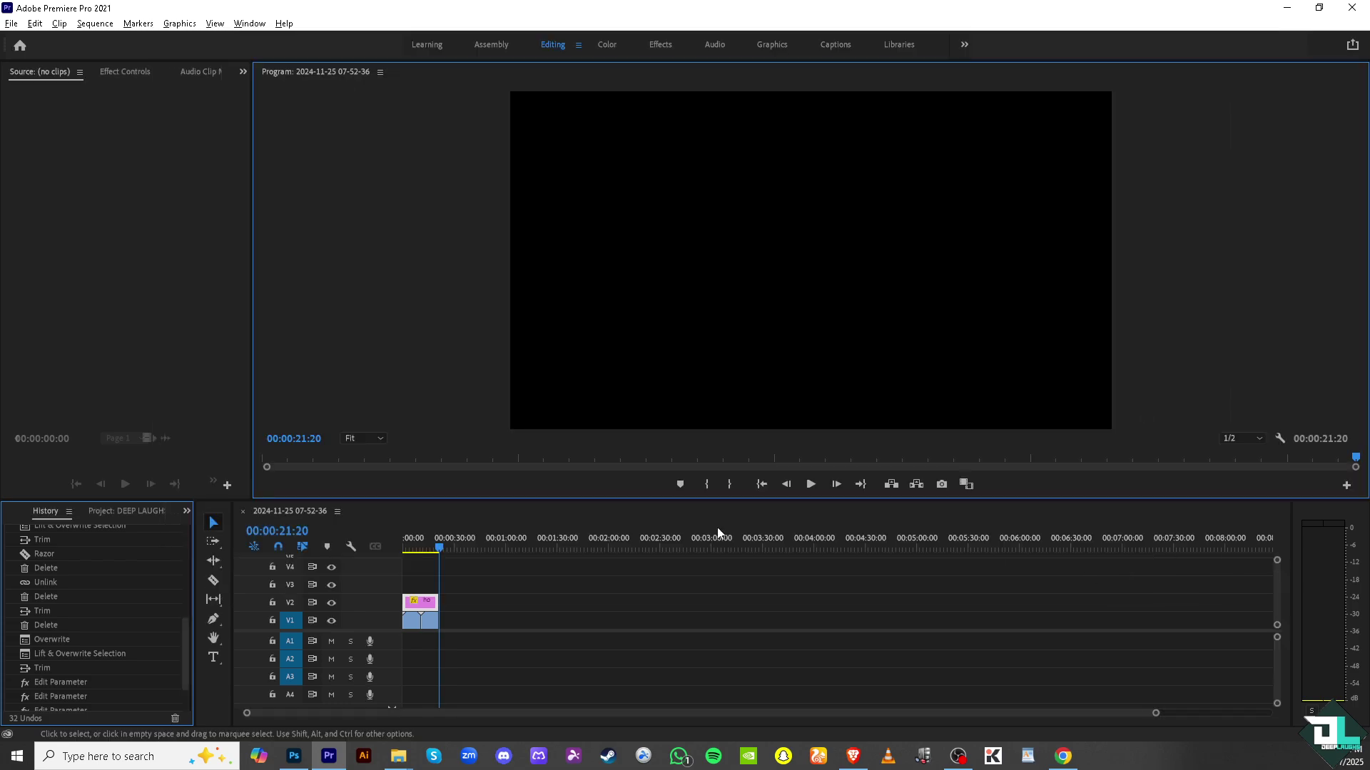
{"action": "left_click", "coordinate": [584, 592]}
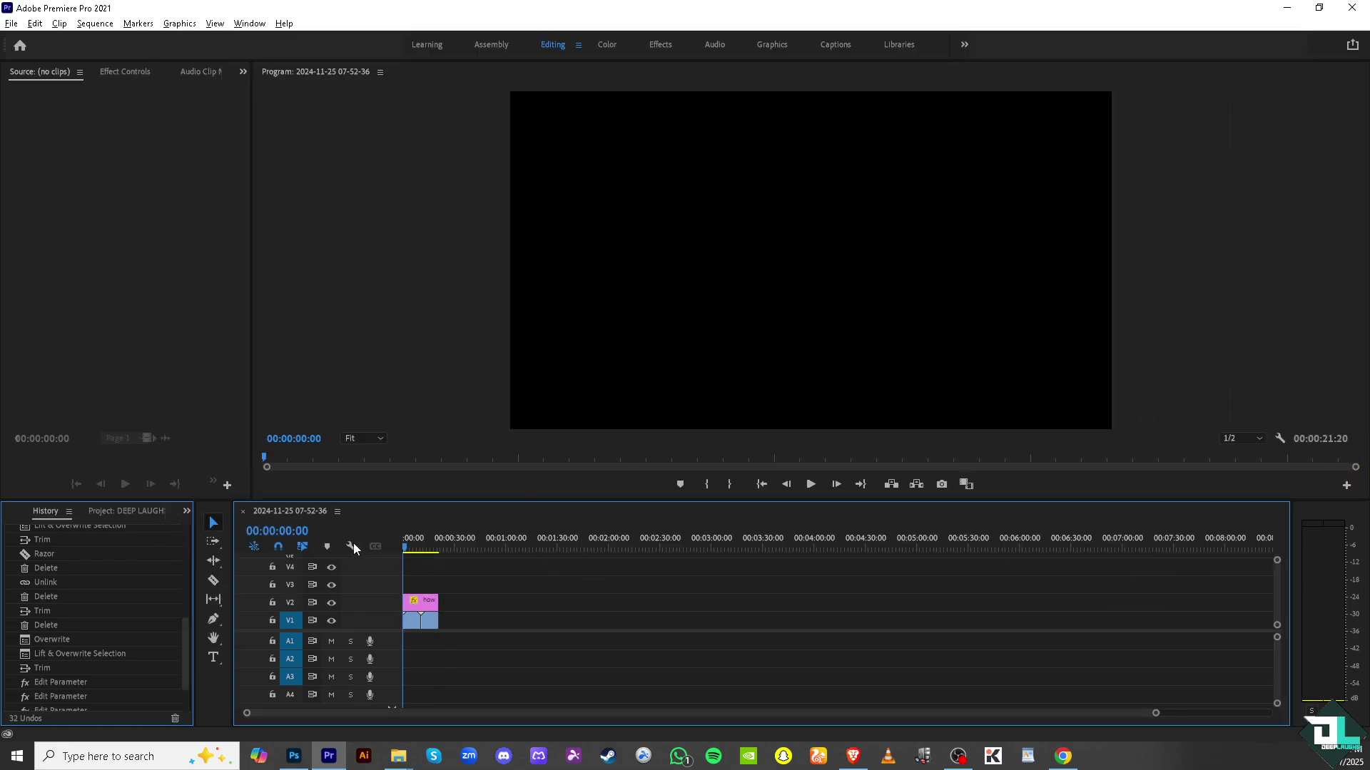
{"action": "left_click", "coordinate": [811, 485]}
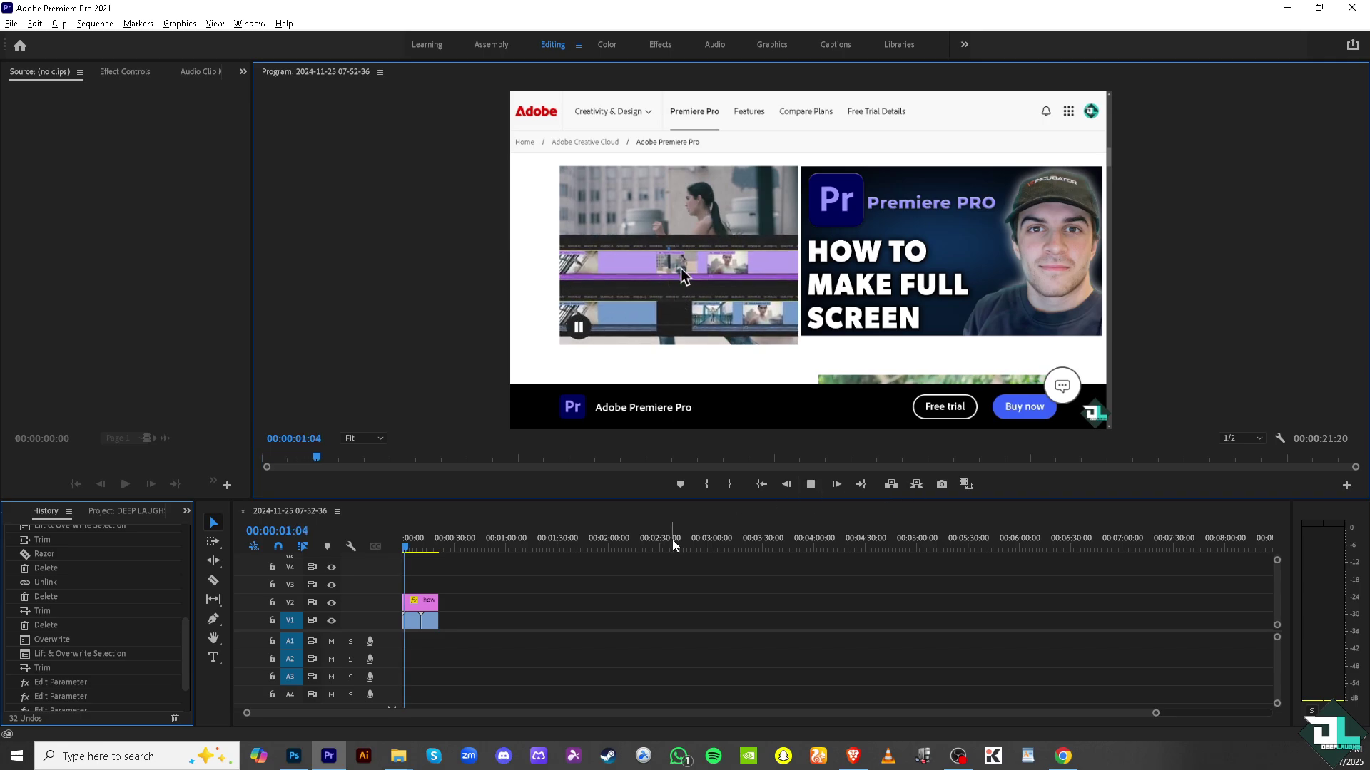
{"action": "key", "text": "ctrl+grave"}
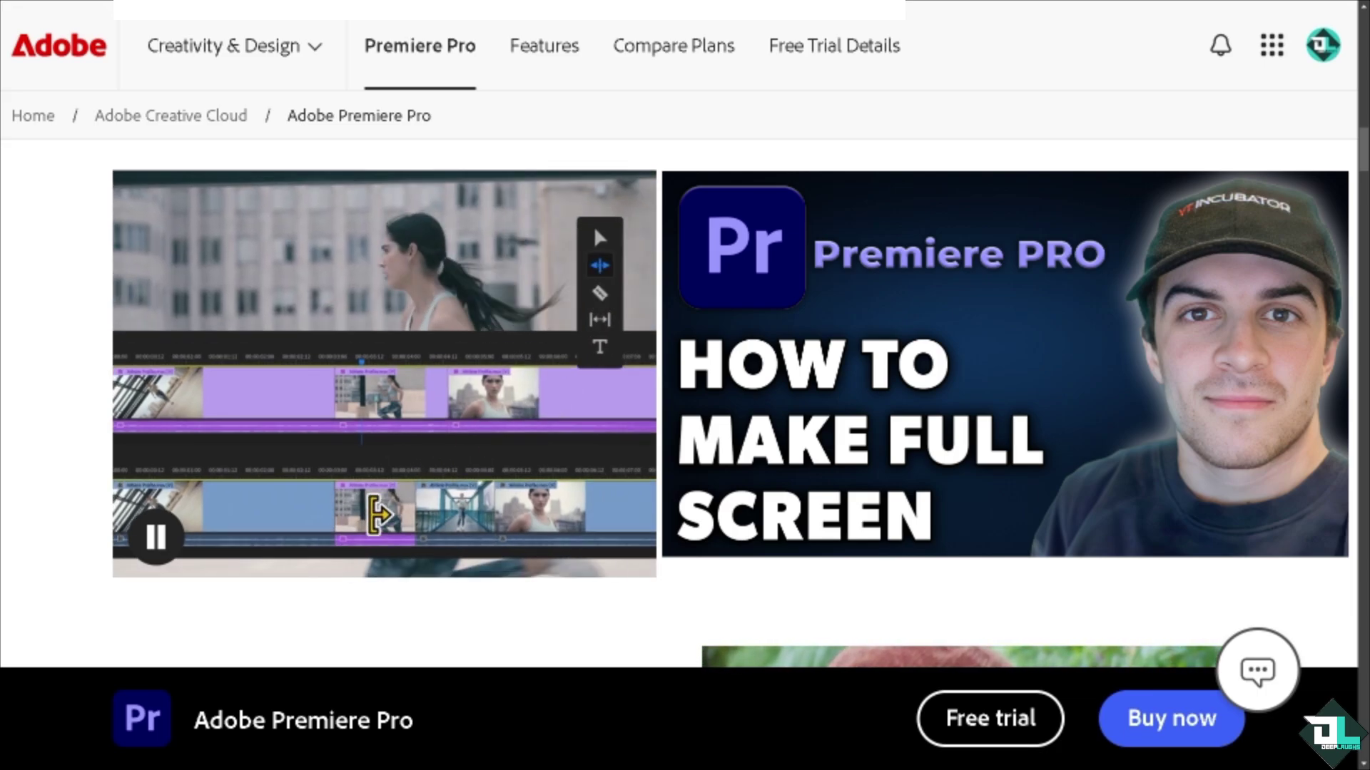
{"action": "key", "text": "ctrl+0"}
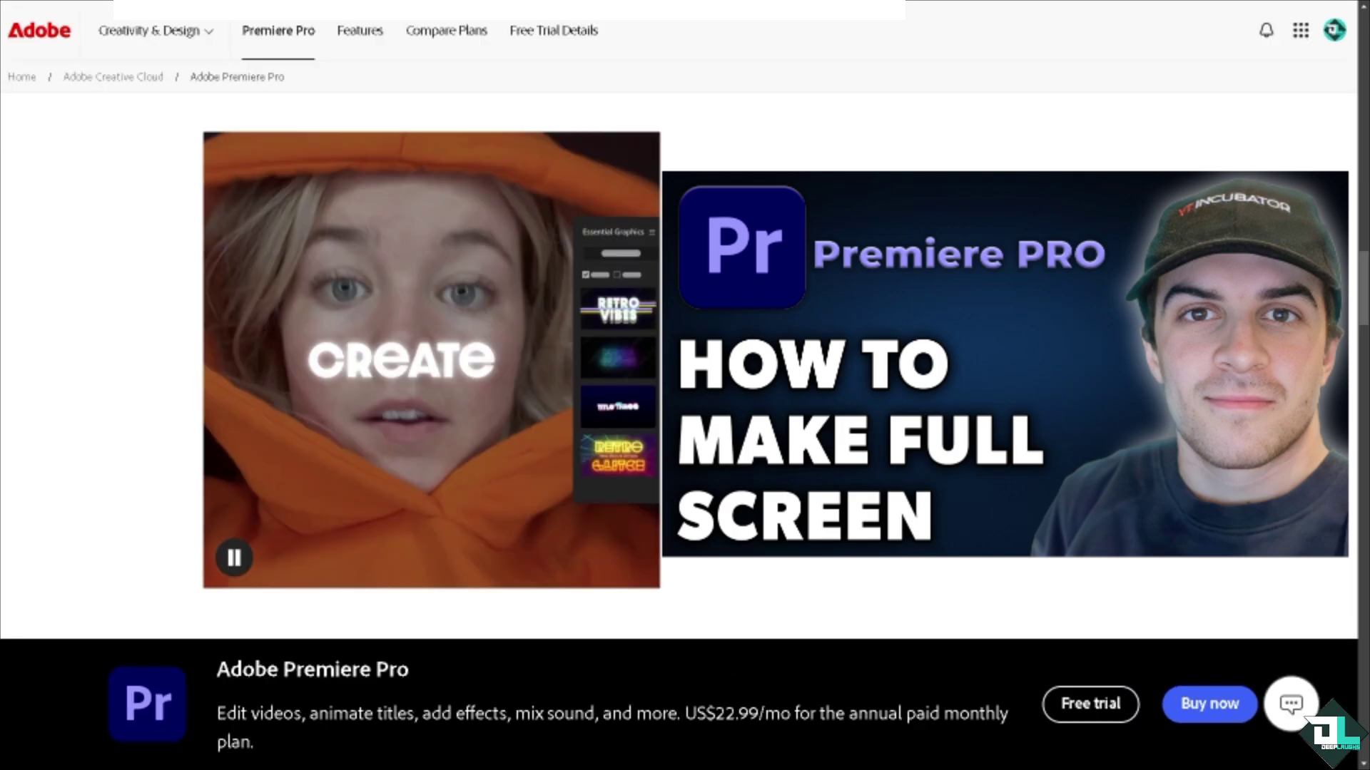